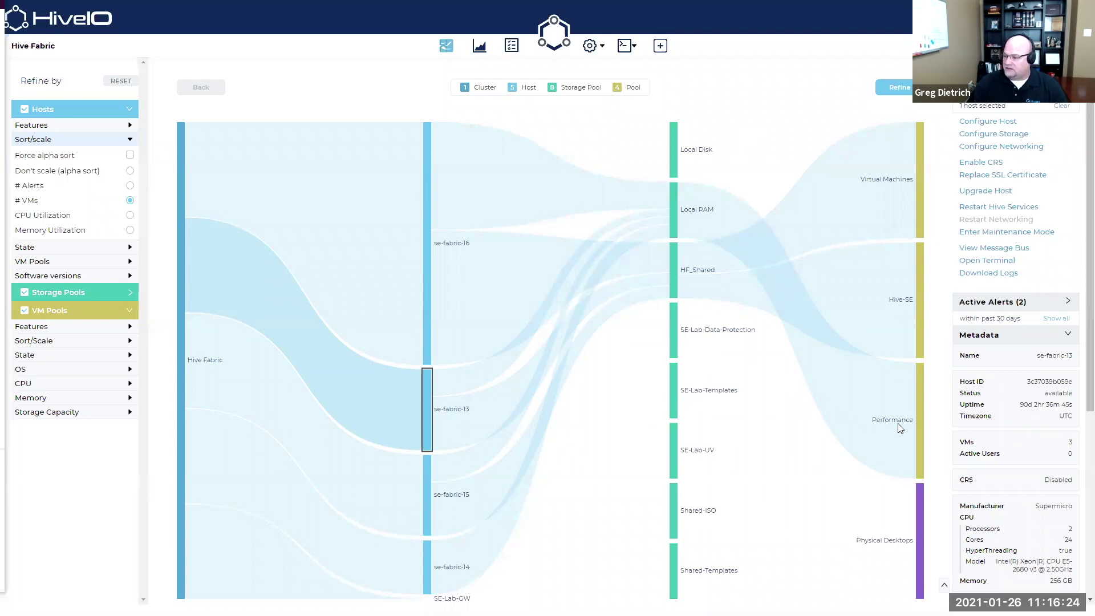
Edit the Performance desktop pool to 16 available desktops and a maximum of 100, and save it
{"action": "left_click", "coordinate": [921, 428]}
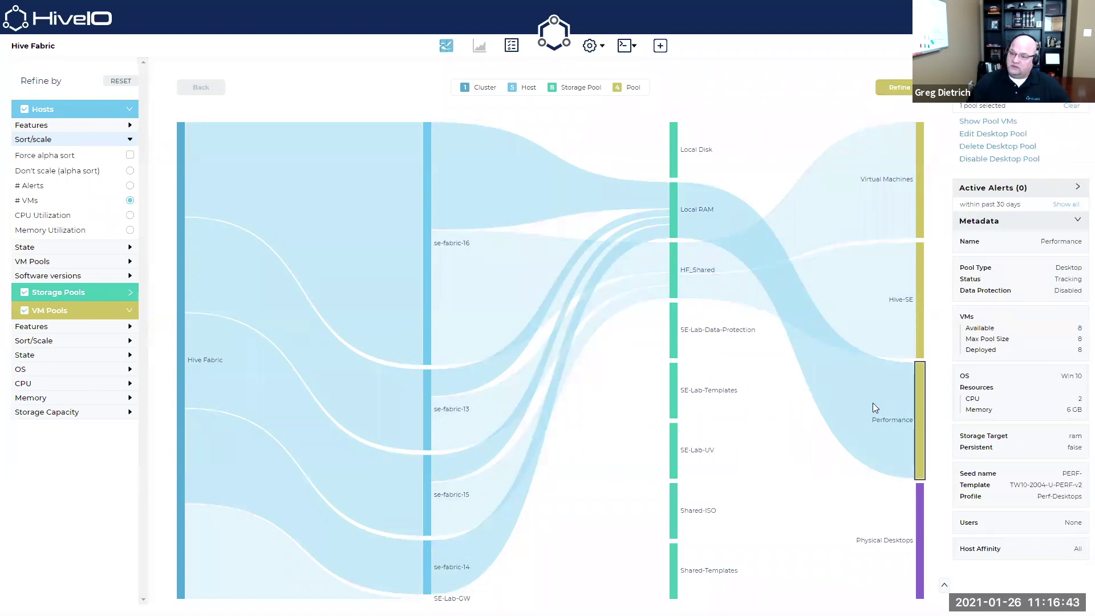
{"action": "left_click", "coordinate": [984, 135]}
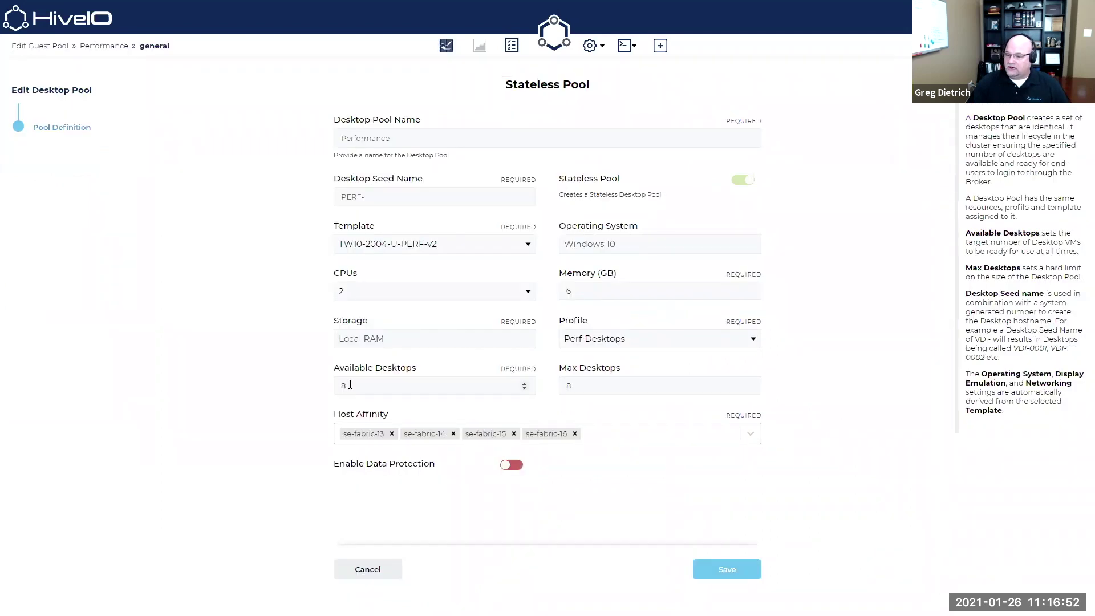
{"action": "double_click", "coordinate": [350, 386]}
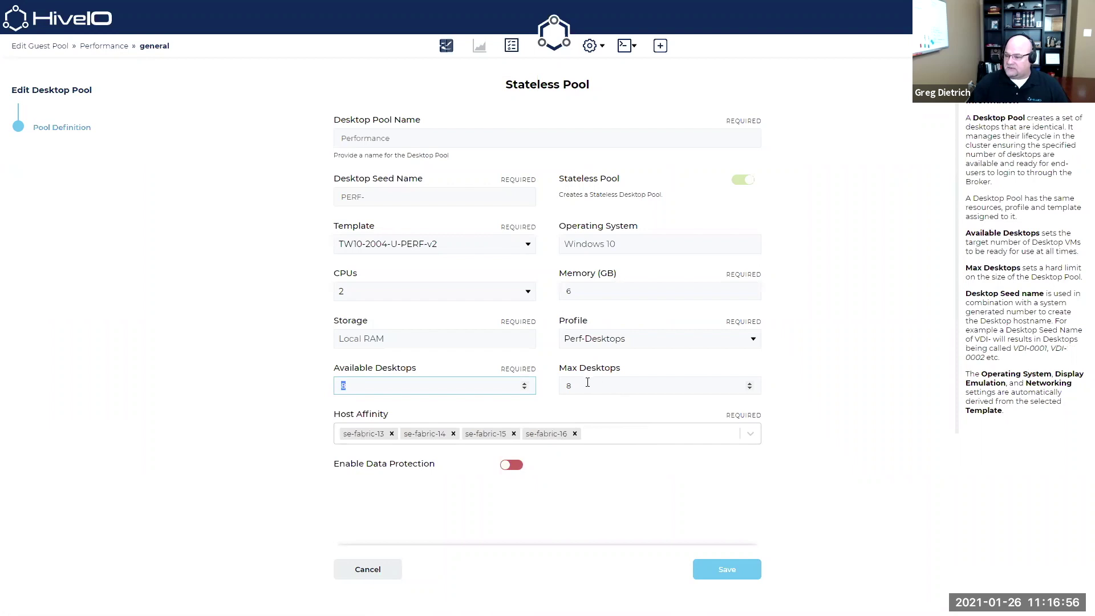
{"action": "left_click", "coordinate": [321, 369]}
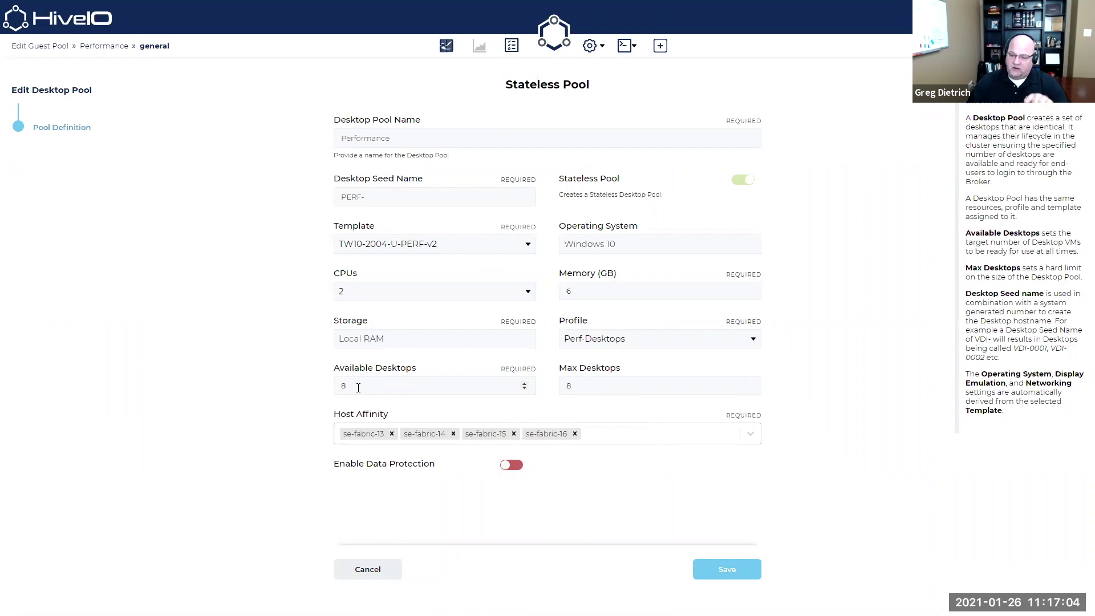
{"action": "double_click", "coordinate": [568, 386]}
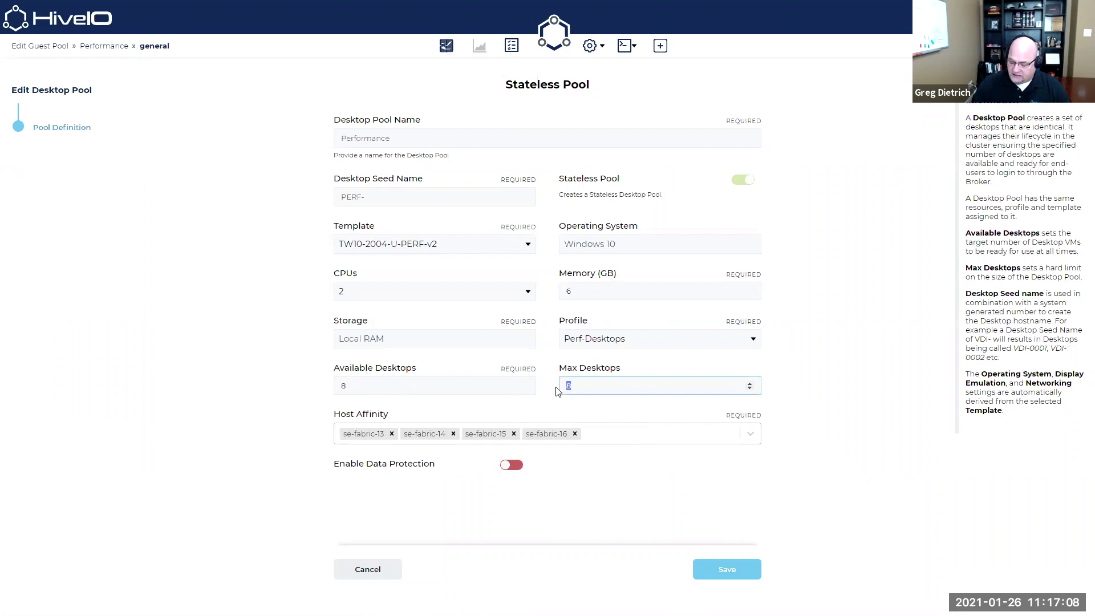
{"action": "type", "text": "100"}
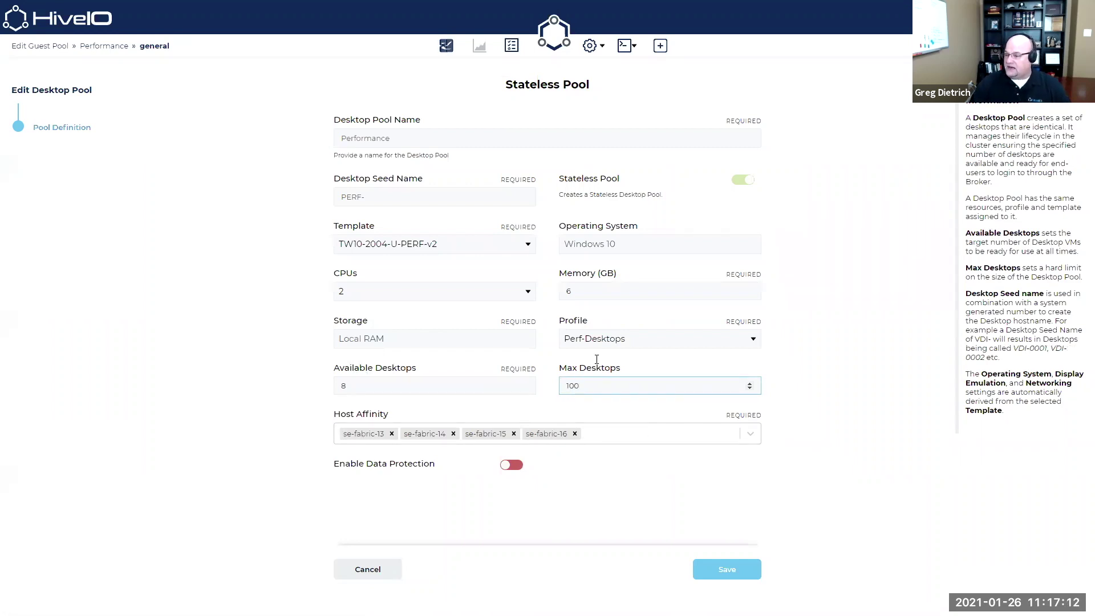
{"action": "double_click", "coordinate": [342, 385]}
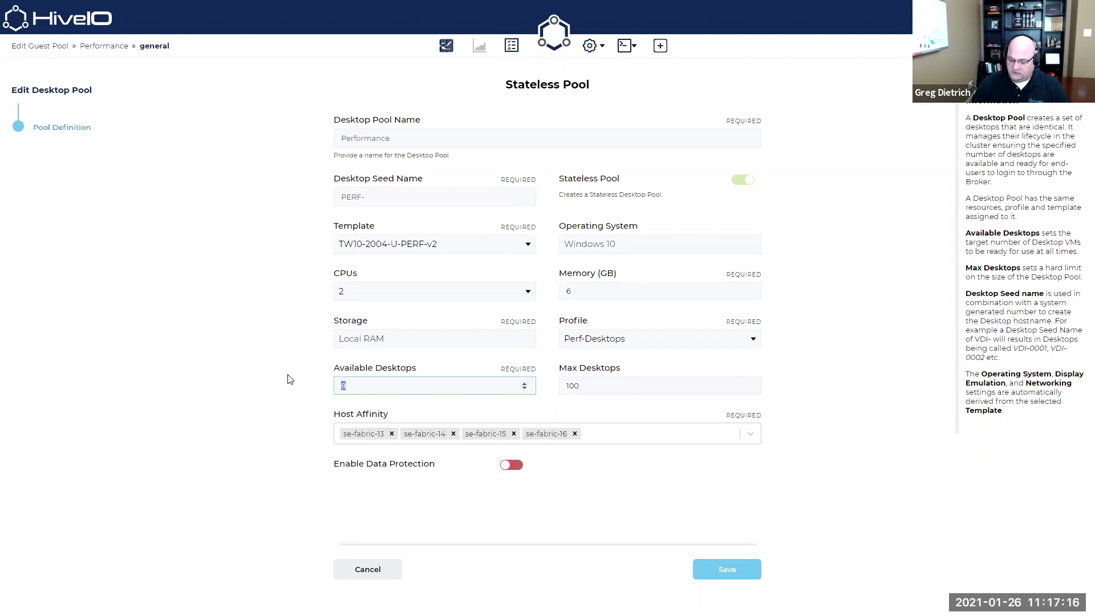
{"action": "left_click", "coordinate": [730, 569]}
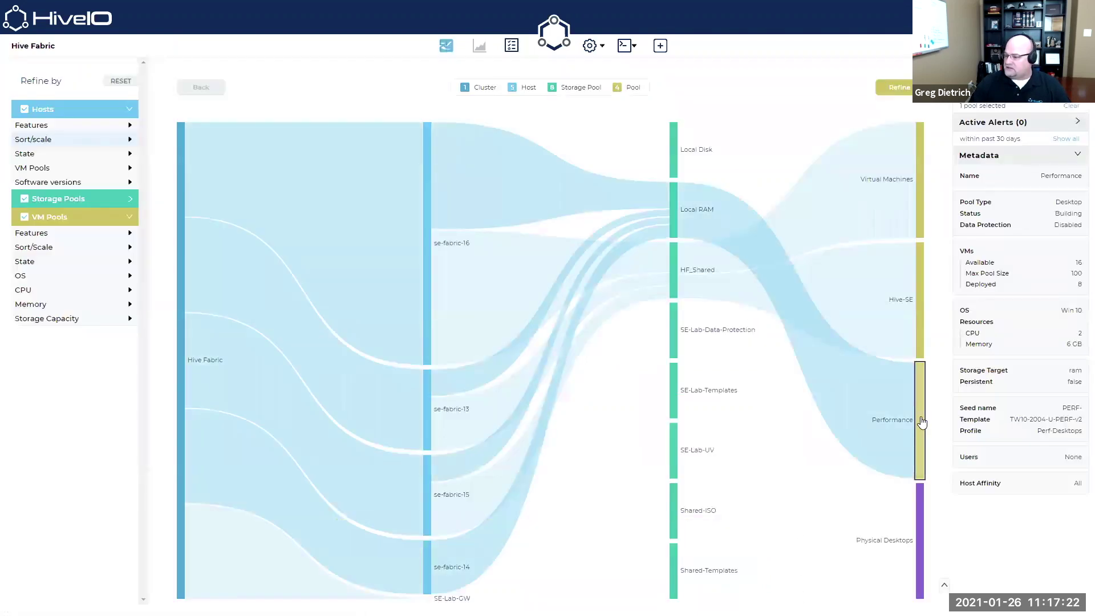
Review the Performance pool's VM counts and examine its individual virtual machines
{"action": "left_click_drag", "start_coordinate": [1083, 261], "coordinate": [1079, 278]}
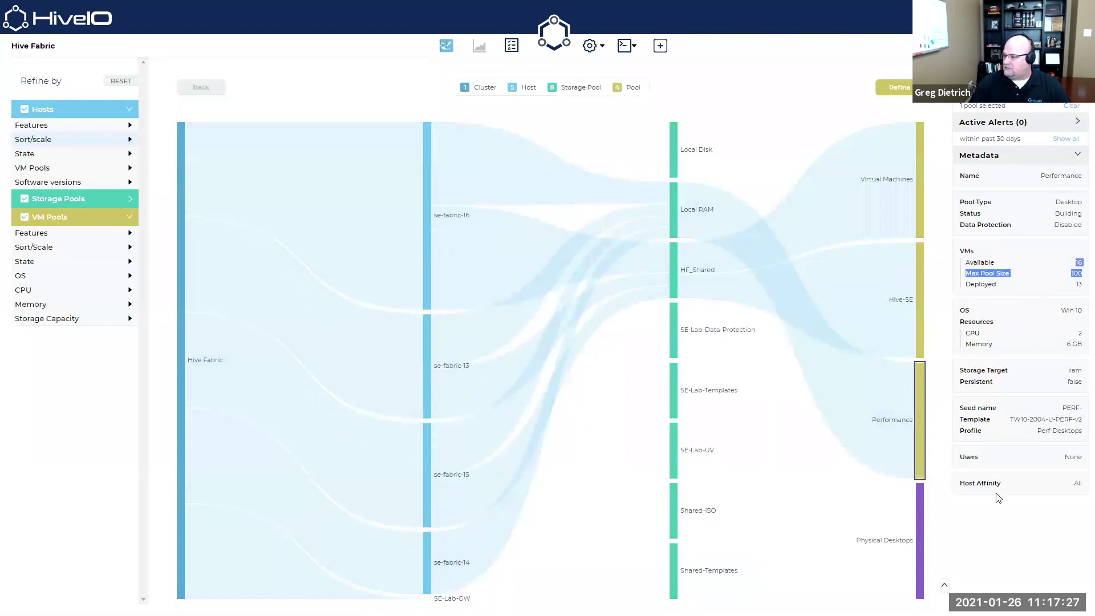
{"action": "left_click", "coordinate": [924, 452]}
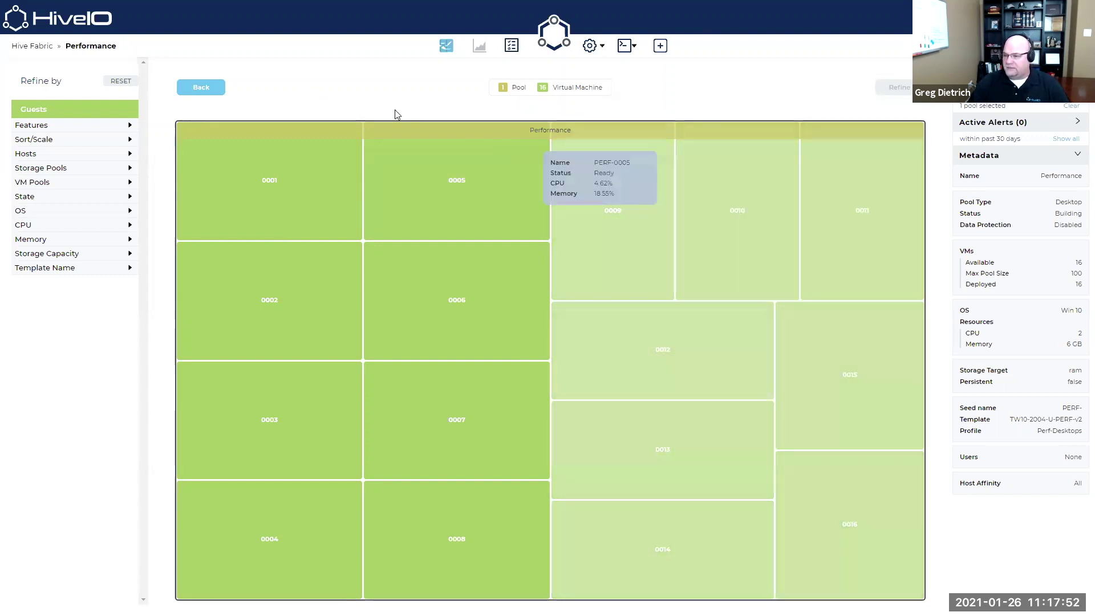
{"action": "left_click", "coordinate": [212, 87]}
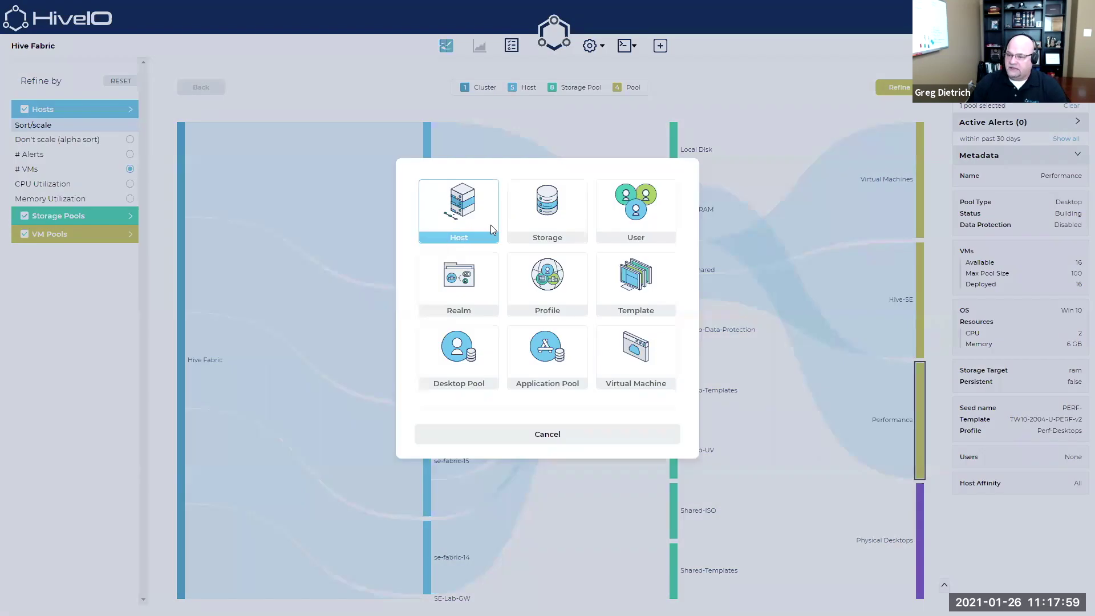
Start a new stateless desktop pool named Test with seed name TEST and template TW10-2004-U-PERF-v2
{"action": "left_click", "coordinate": [473, 360]}
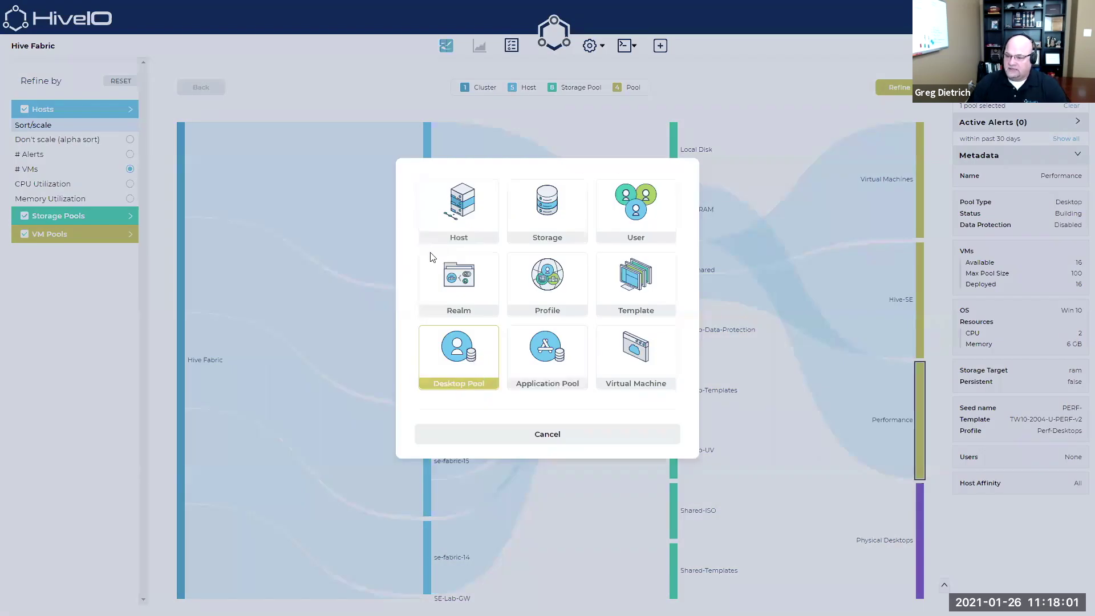
{"action": "type", "text": "Test"}
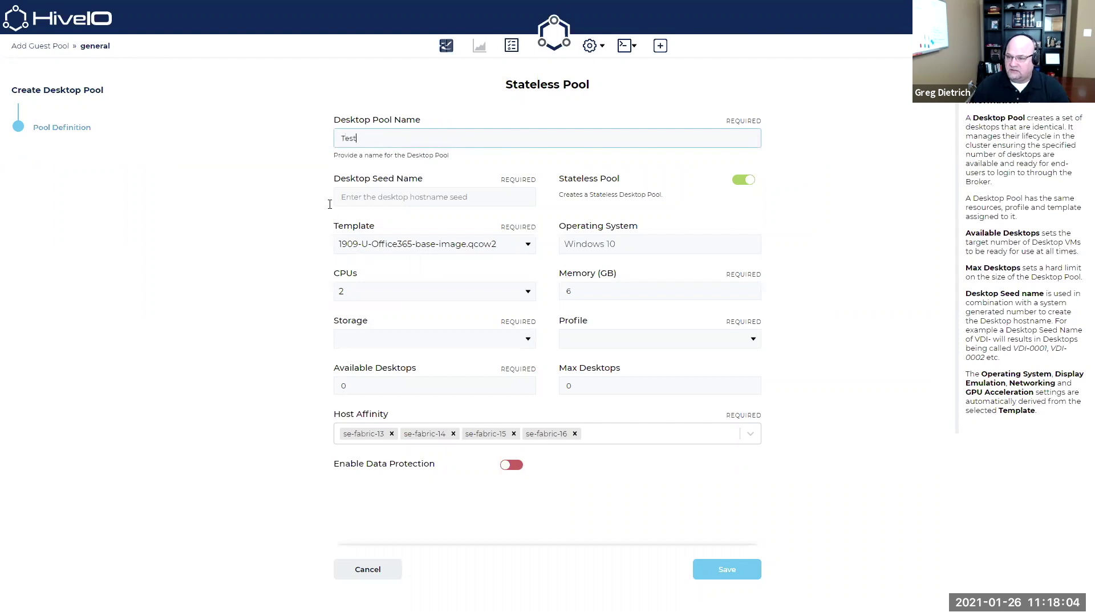
{"action": "left_click", "coordinate": [416, 244]}
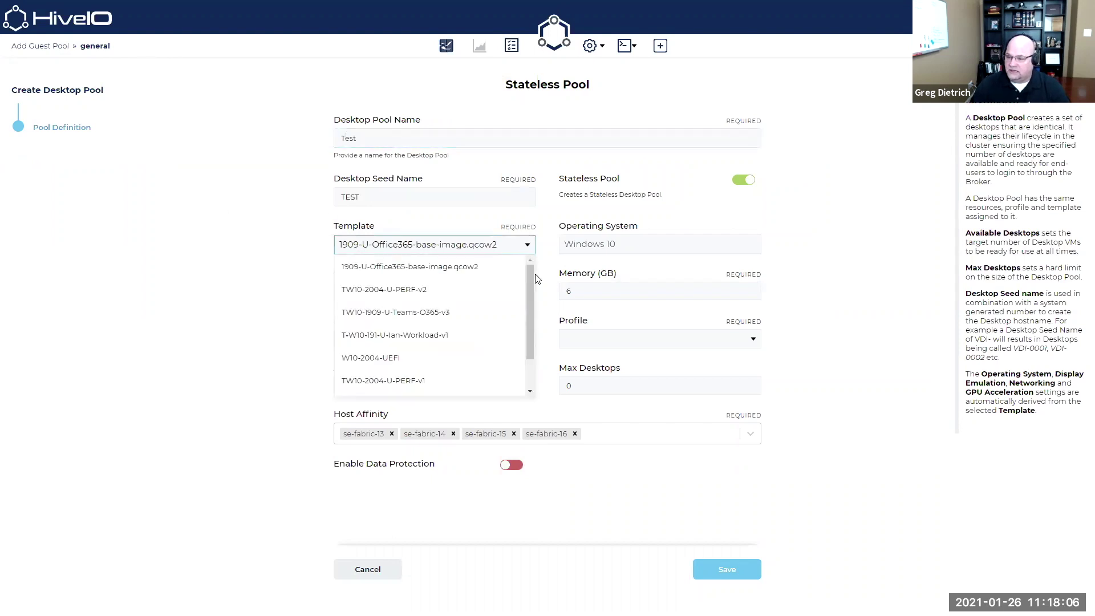
{"action": "left_click", "coordinate": [429, 289]}
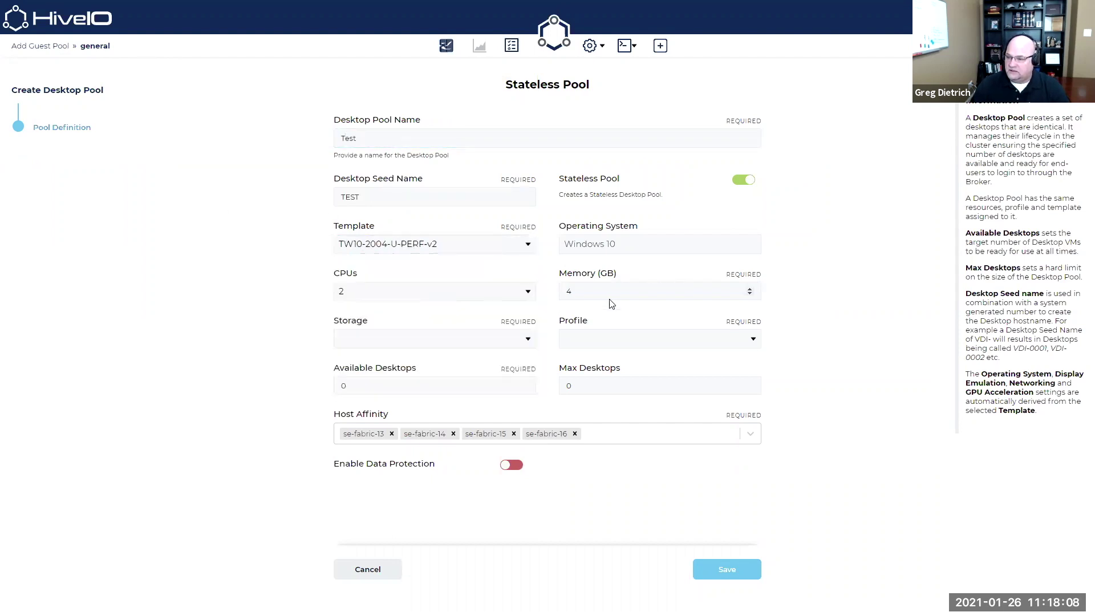
Assign Local RAM storage and the Perf-Desktops profile, set 15 available and 50 max desktops, and save the Test pool
{"action": "left_click", "coordinate": [439, 340]}
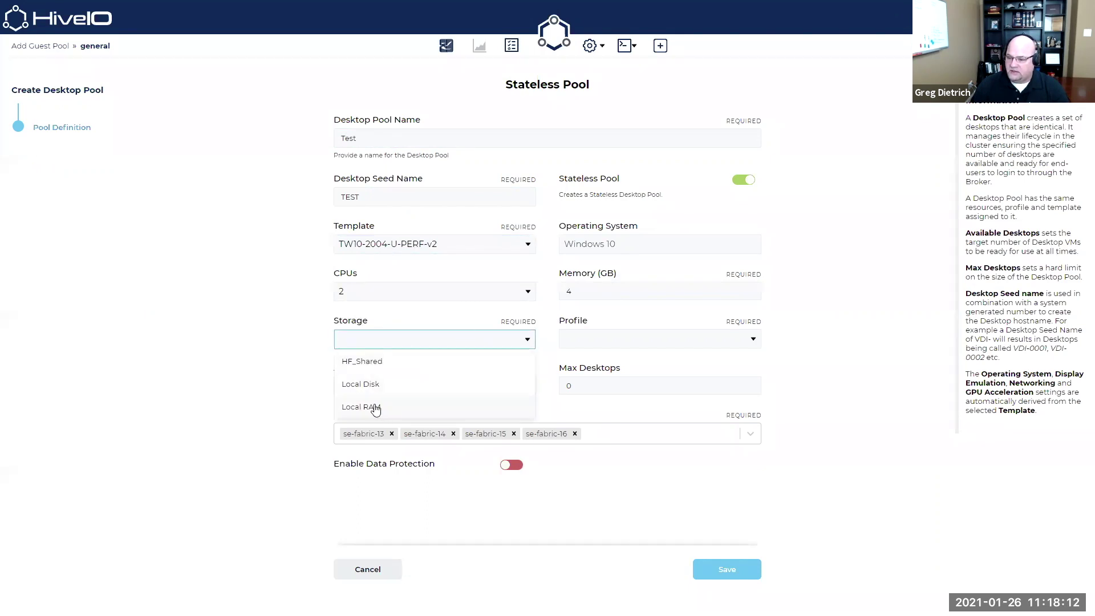
{"action": "left_click", "coordinate": [375, 408]}
{"action": "left_click", "coordinate": [579, 343]}
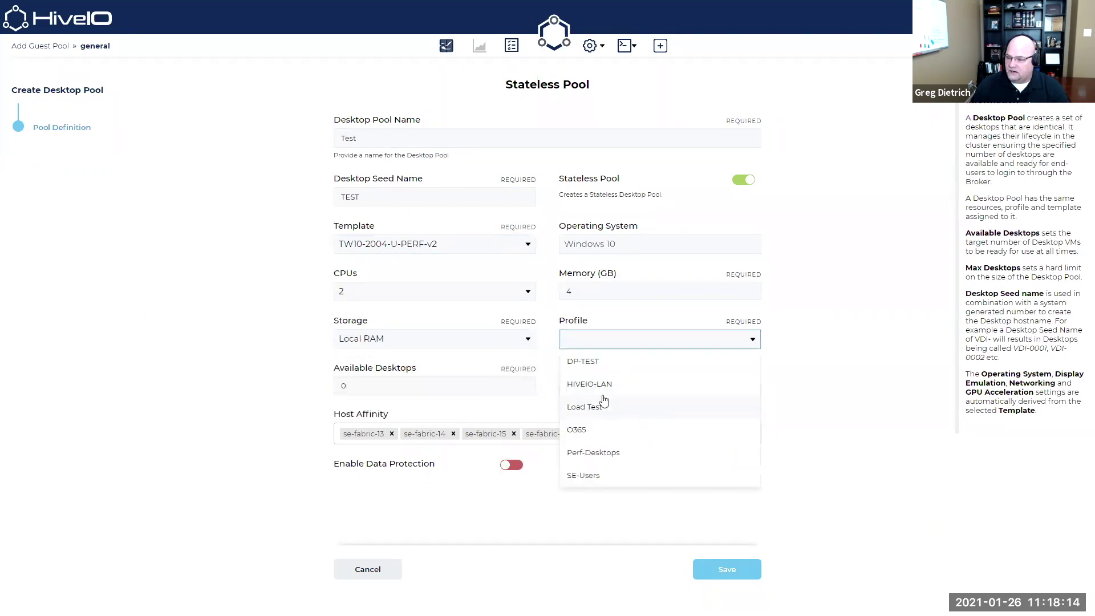
{"action": "left_click", "coordinate": [608, 455]}
{"action": "double_click", "coordinate": [361, 388]}
{"action": "key", "text": "Tab"}
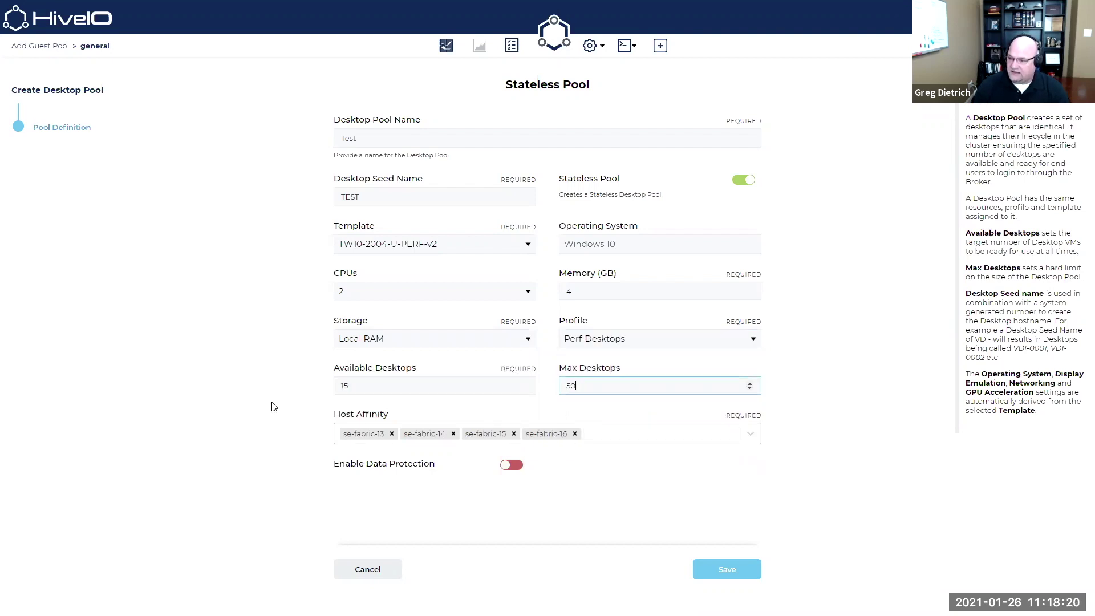
{"action": "left_click", "coordinate": [723, 574]}
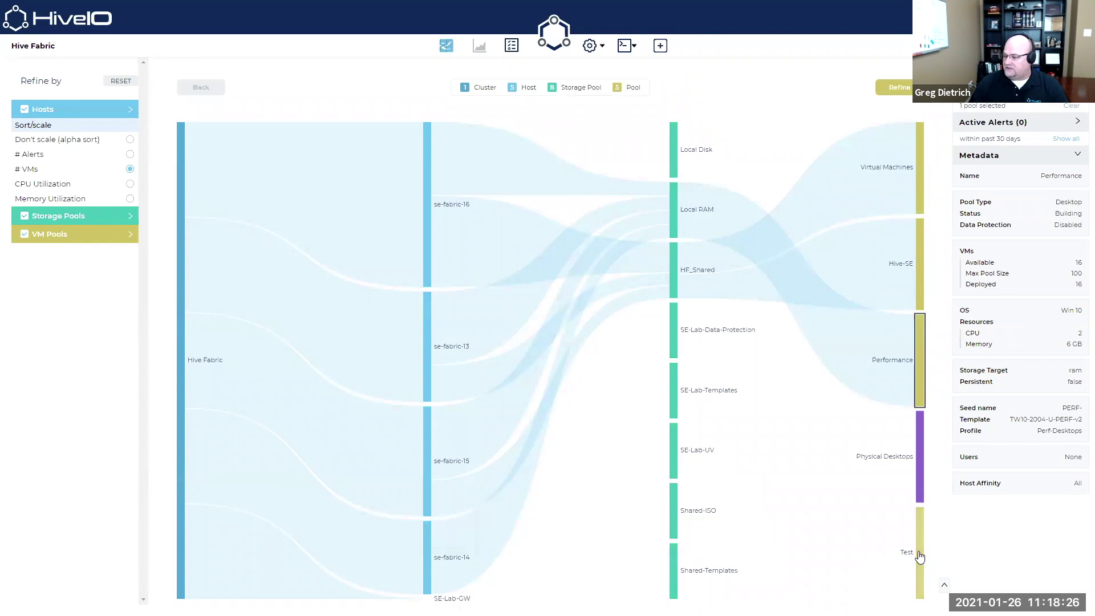
Inspect the Test pool's details and the status of its individual virtual machines
{"action": "left_click", "coordinate": [914, 528]}
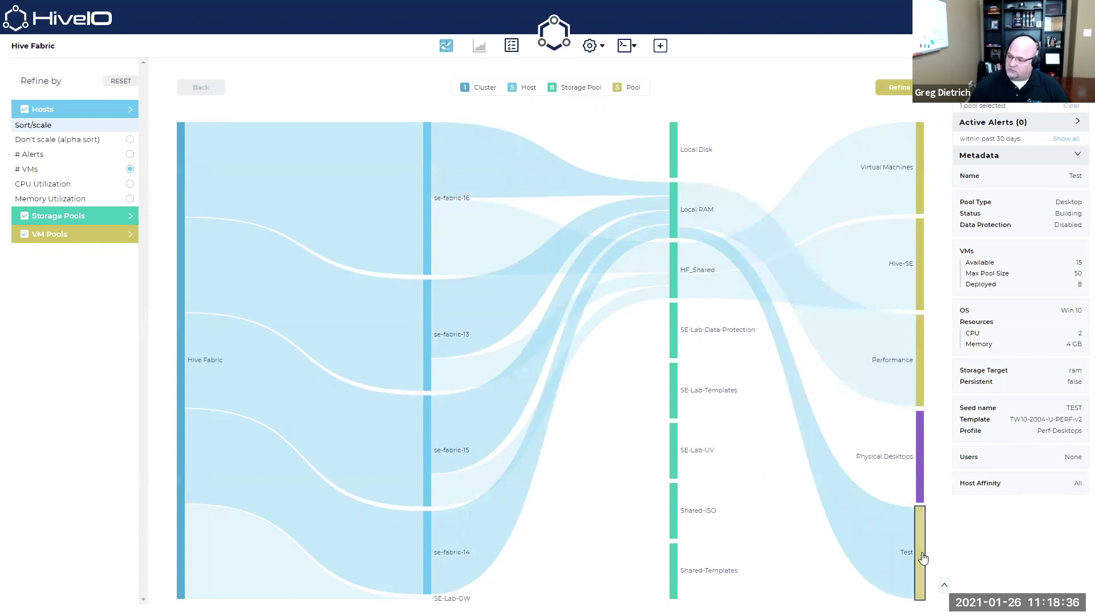
{"action": "double_click", "coordinate": [920, 555]}
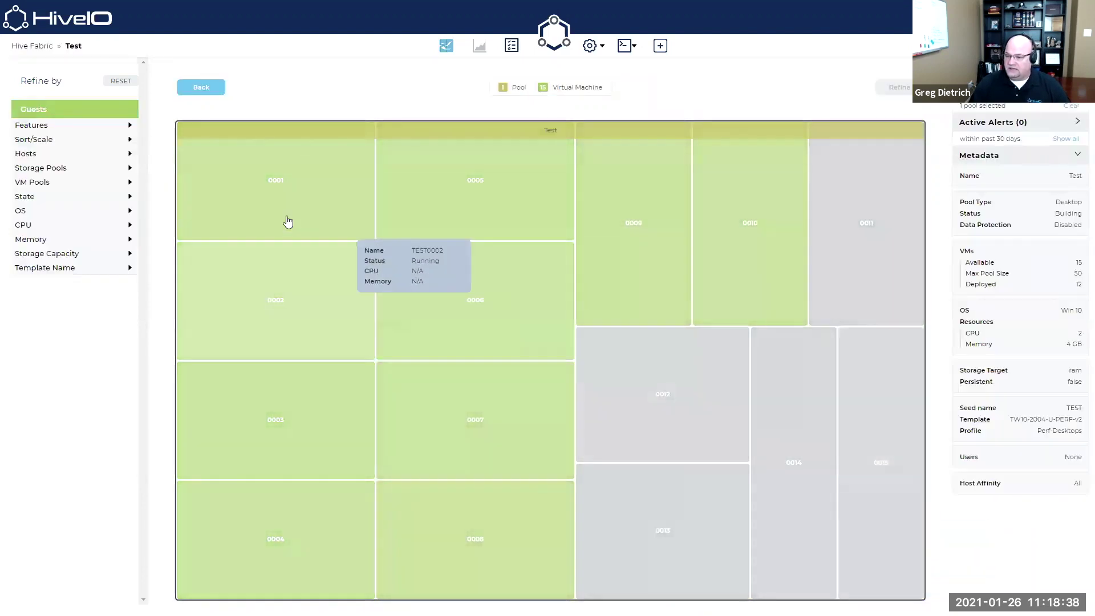
{"action": "mouse_move", "coordinate": [284, 215]}
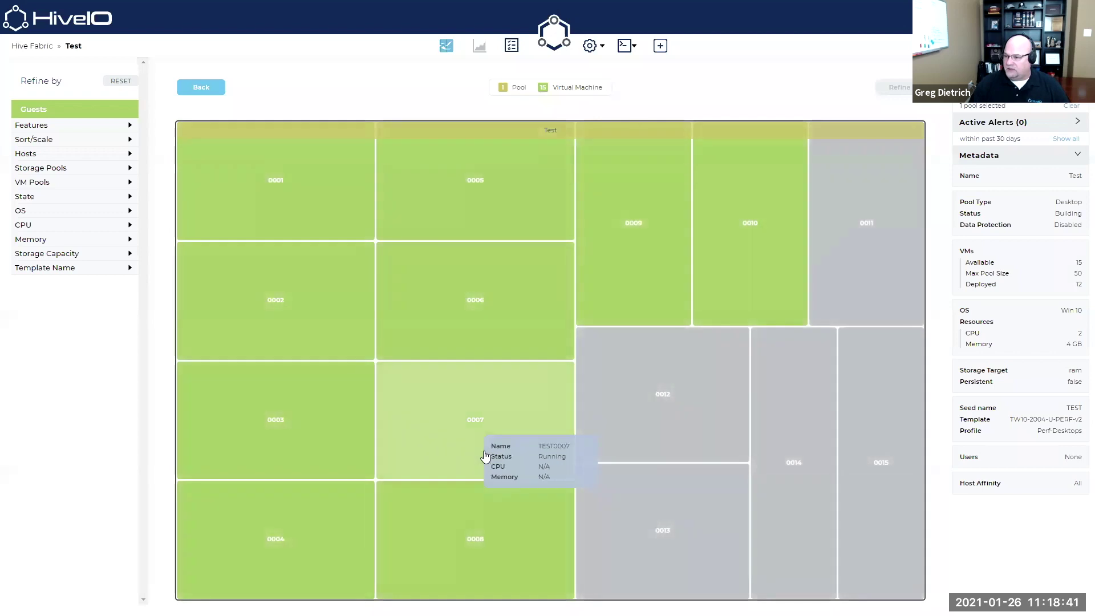
{"action": "mouse_move", "coordinate": [515, 534]}
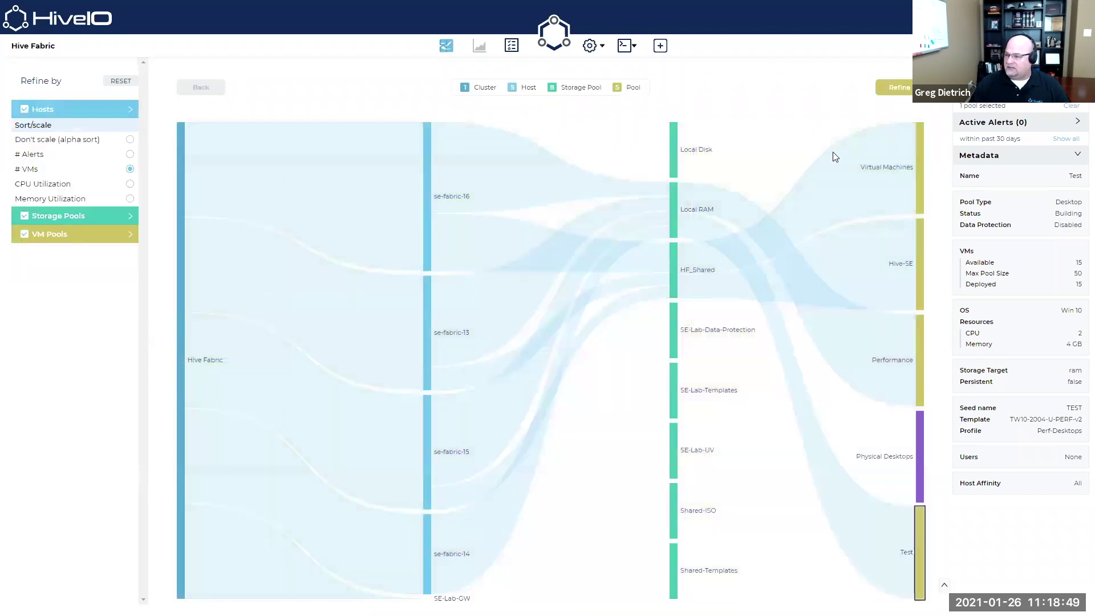
View the virtual machines of all pools together and check the details of VM 0003 in the Hive-SE pool
{"action": "left_click", "coordinate": [633, 87]}
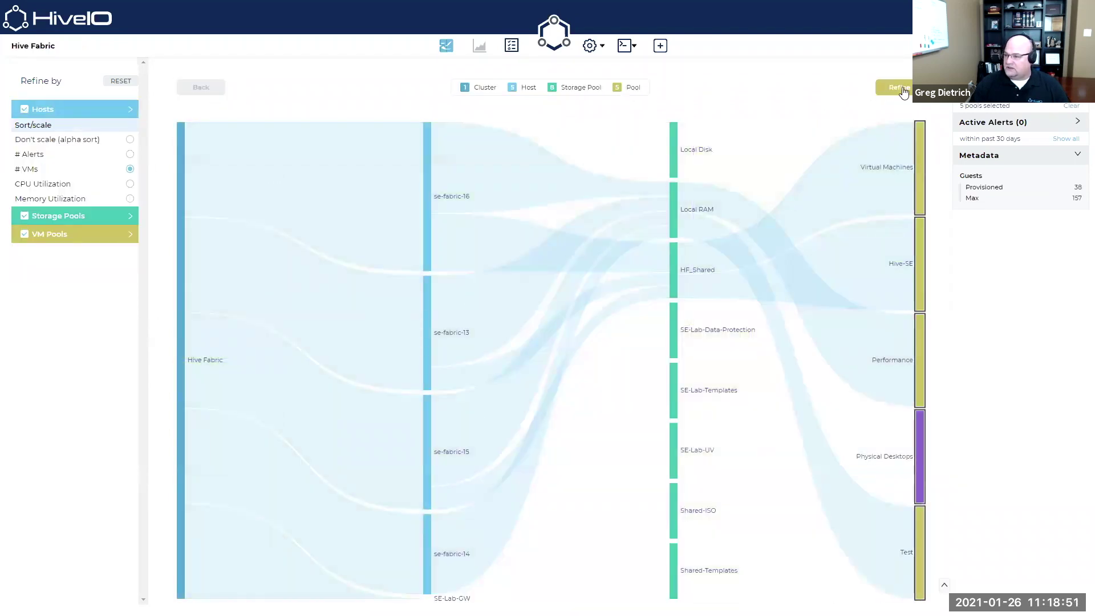
{"action": "left_click", "coordinate": [816, 347]}
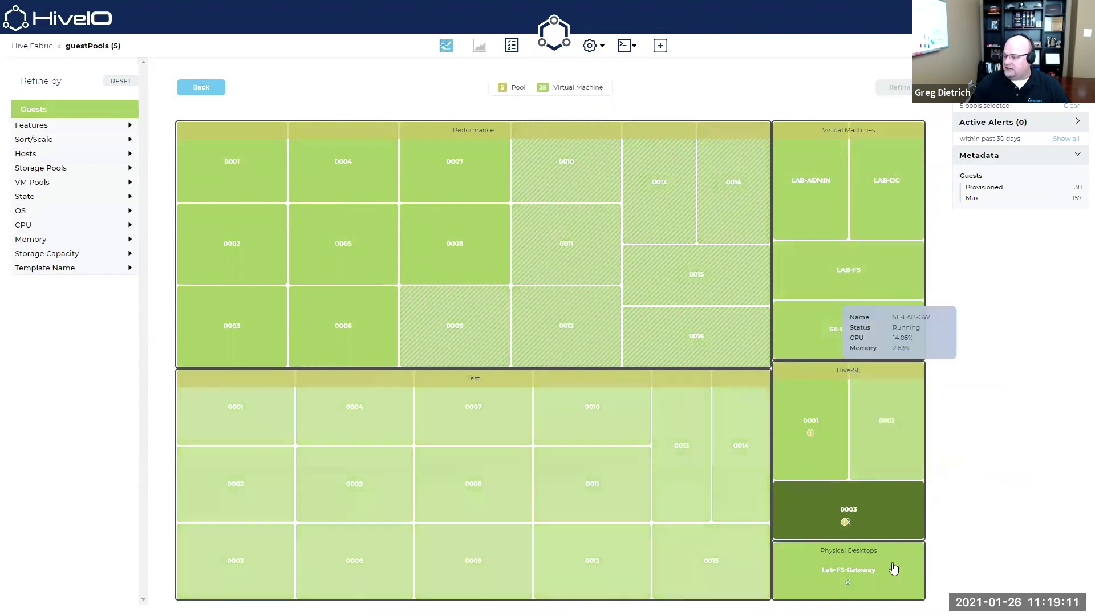
{"action": "left_click", "coordinate": [870, 522]}
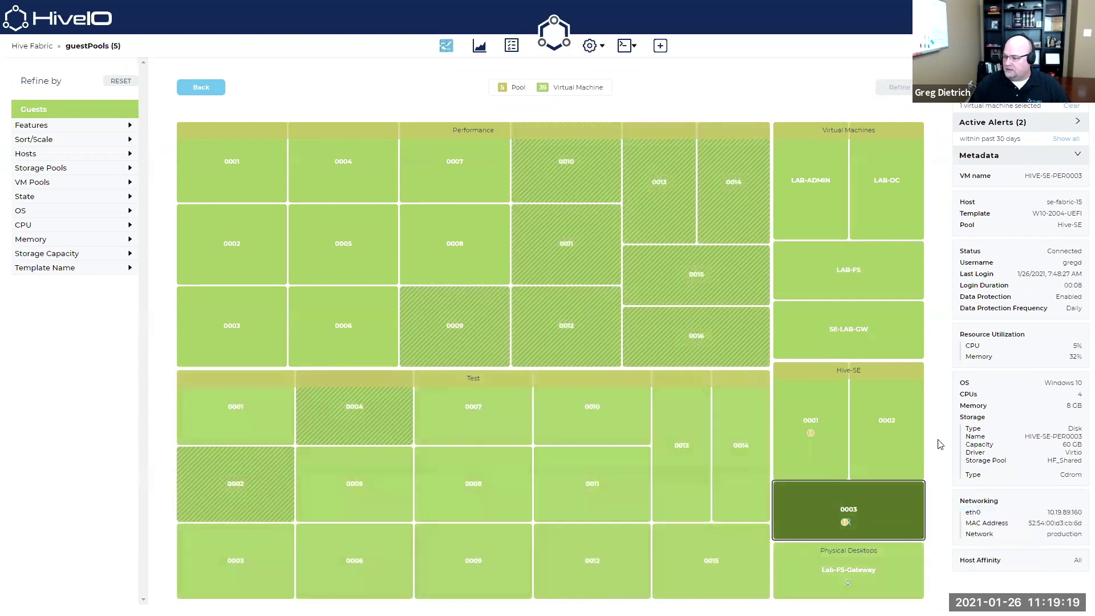
{"action": "left_click", "coordinate": [200, 87]}
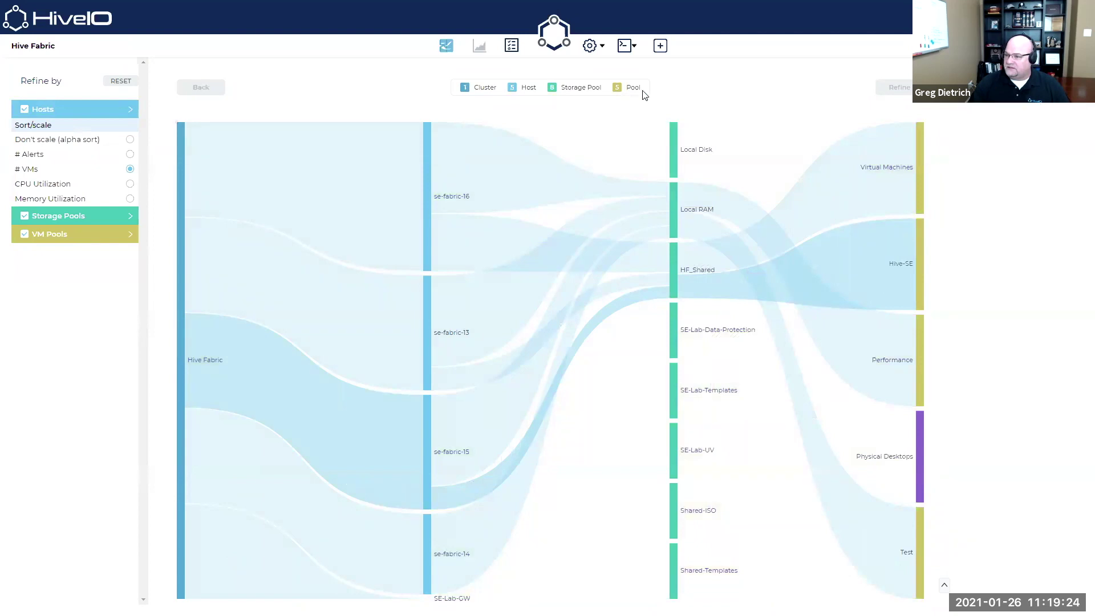
Compare the storage options for persistent and stateless pools in a new desktop pool form, and discard the form
{"action": "left_click", "coordinate": [661, 46]}
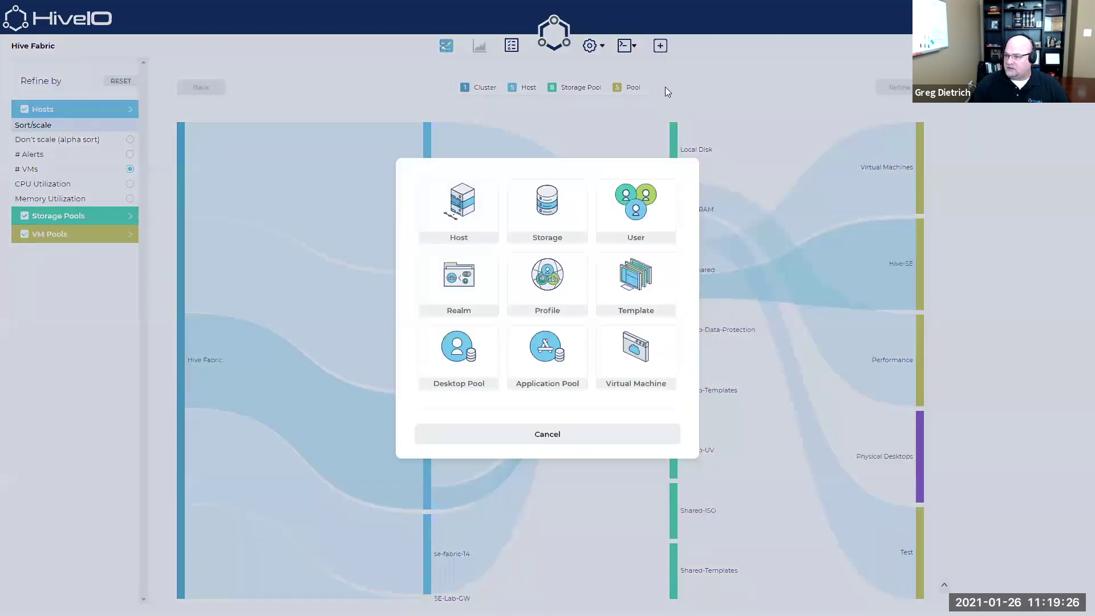
{"action": "left_click", "coordinate": [470, 363]}
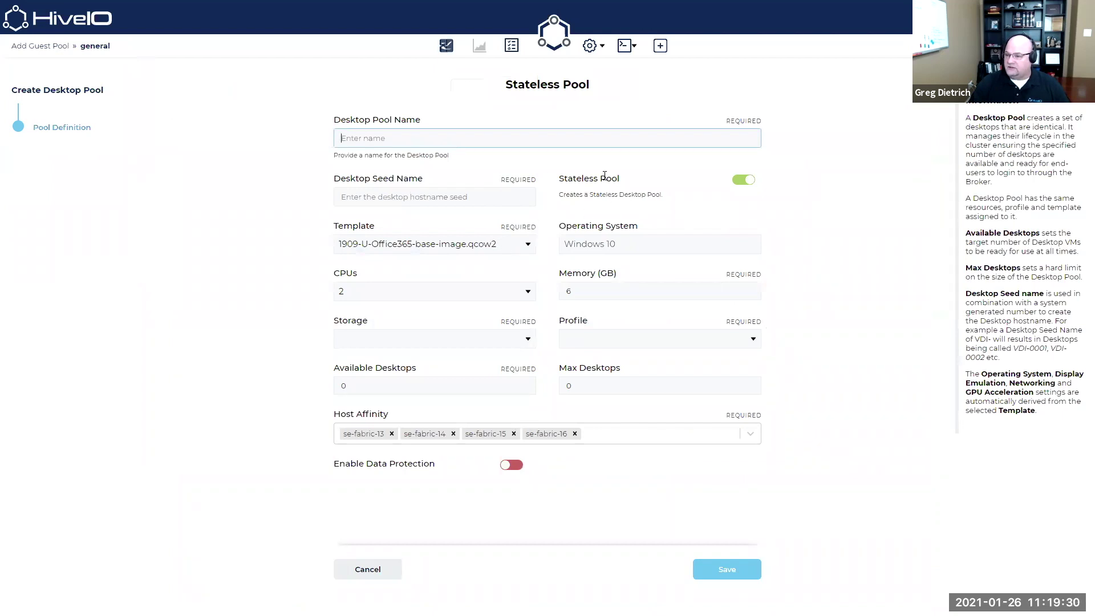
{"action": "left_click", "coordinate": [746, 181]}
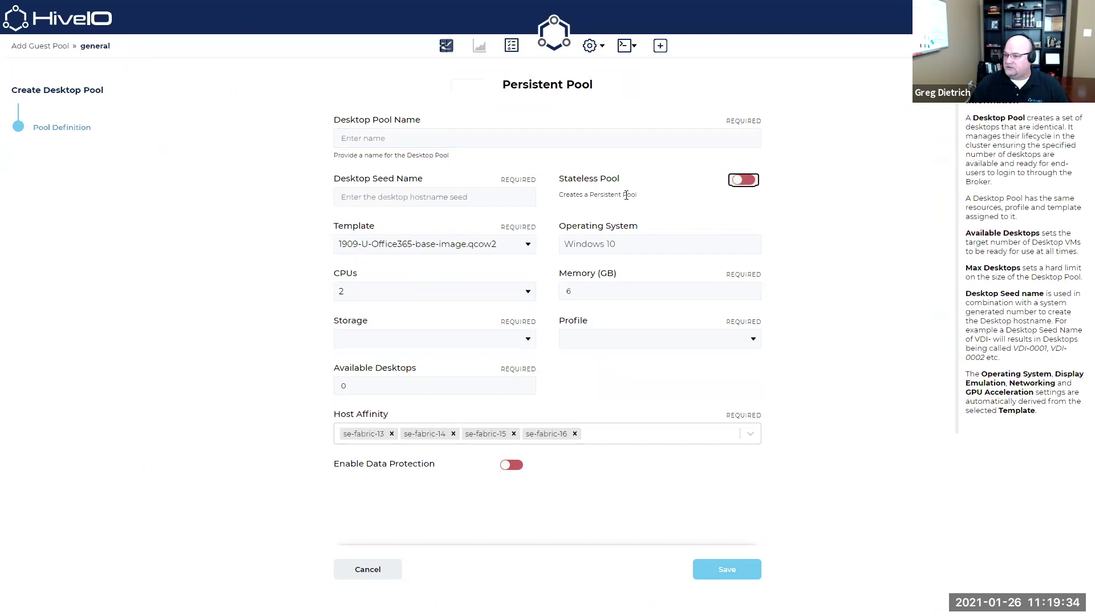
{"action": "left_click", "coordinate": [528, 342]}
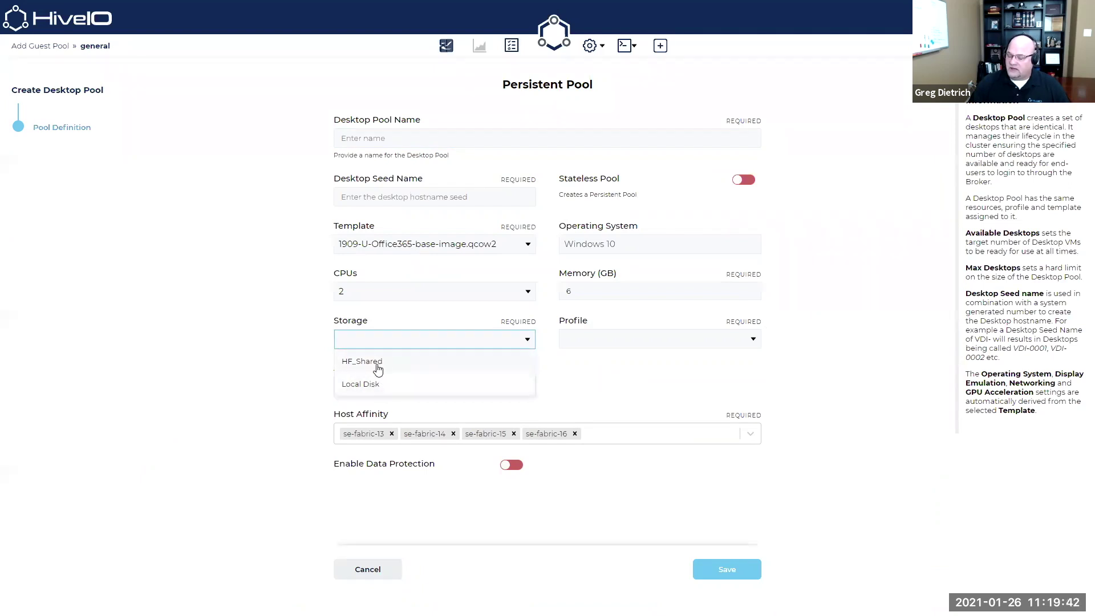
{"action": "left_click", "coordinate": [745, 180]}
{"action": "left_click", "coordinate": [528, 340]}
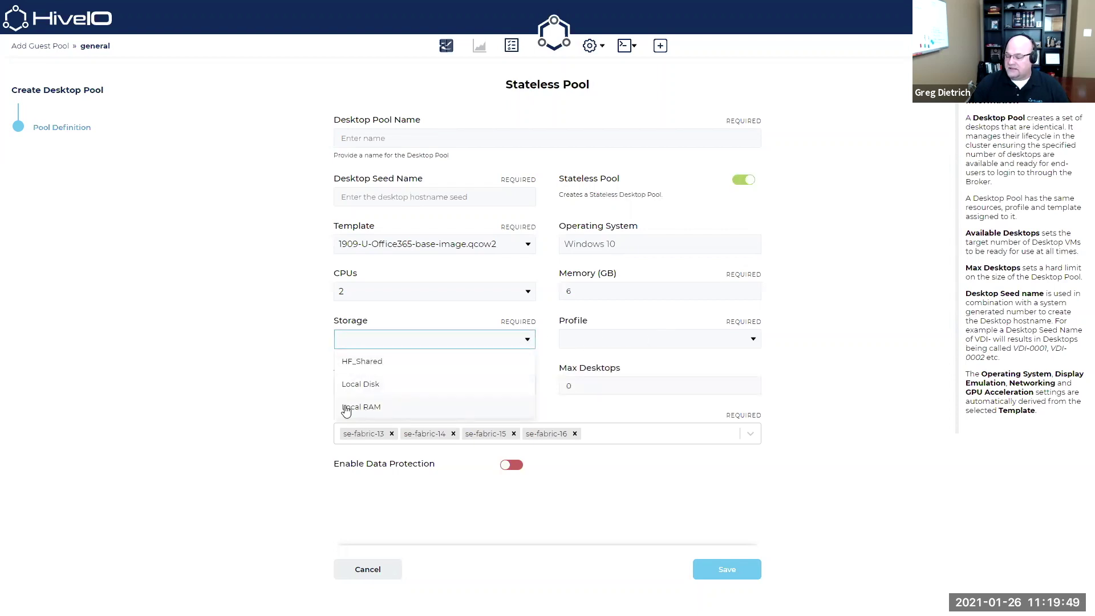
{"action": "left_click", "coordinate": [363, 567]}
{"action": "left_click", "coordinate": [649, 346]}
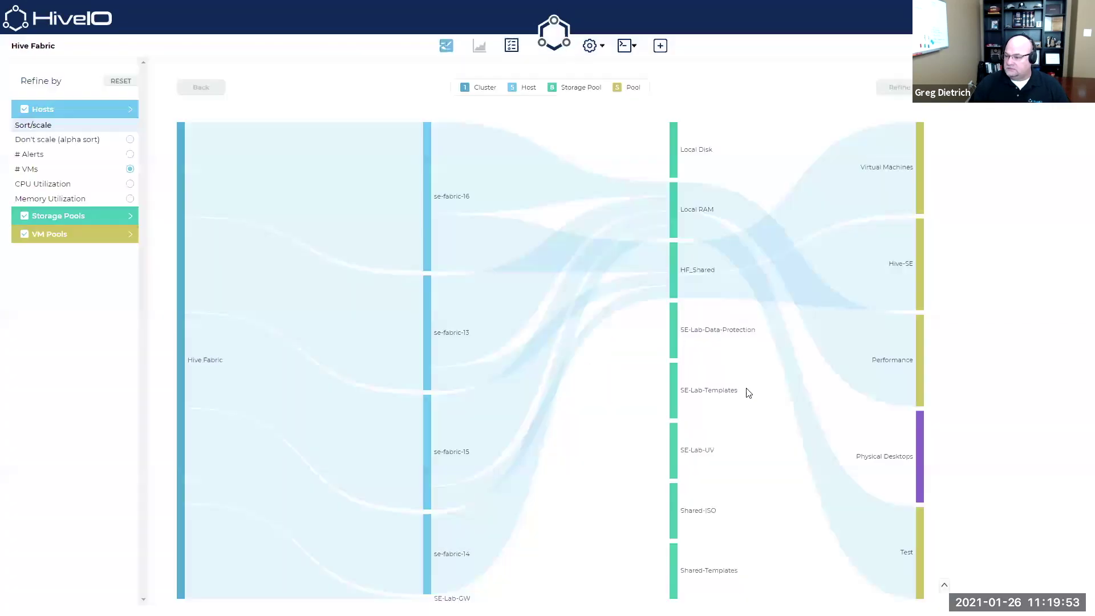